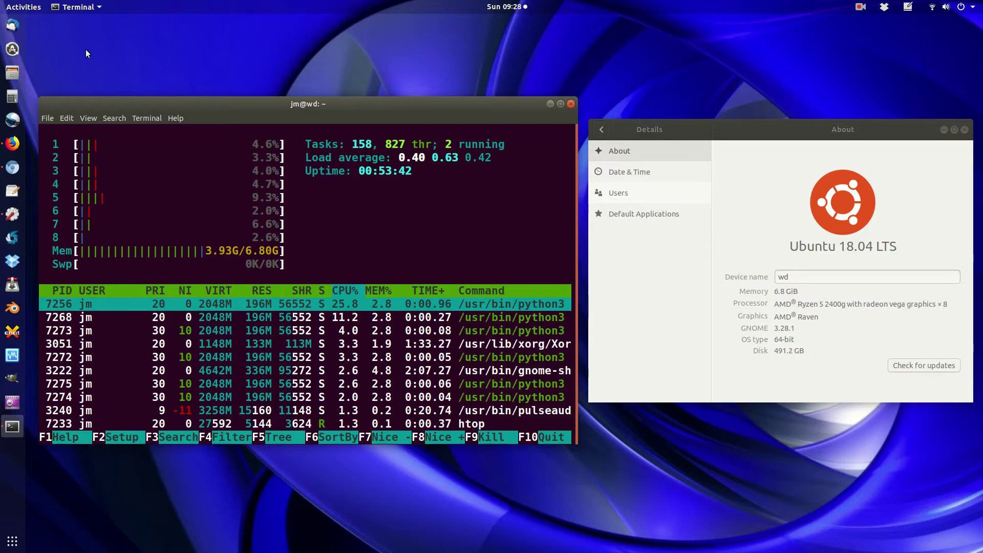
Step: Open Files on the Home folder and position its window near the top centre of the desktop
click(12, 72)
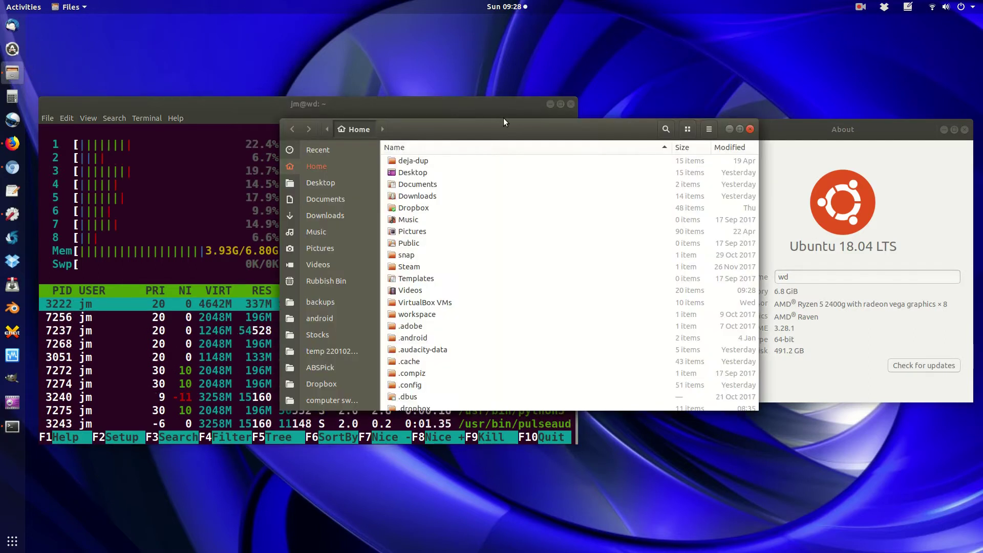
drag(505, 122, 450, 119)
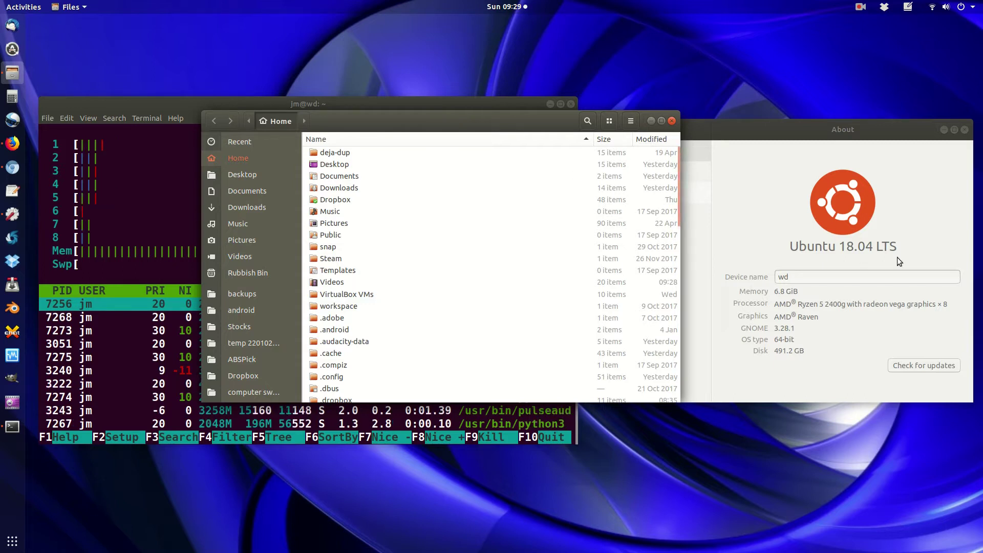
drag(513, 119, 572, 79)
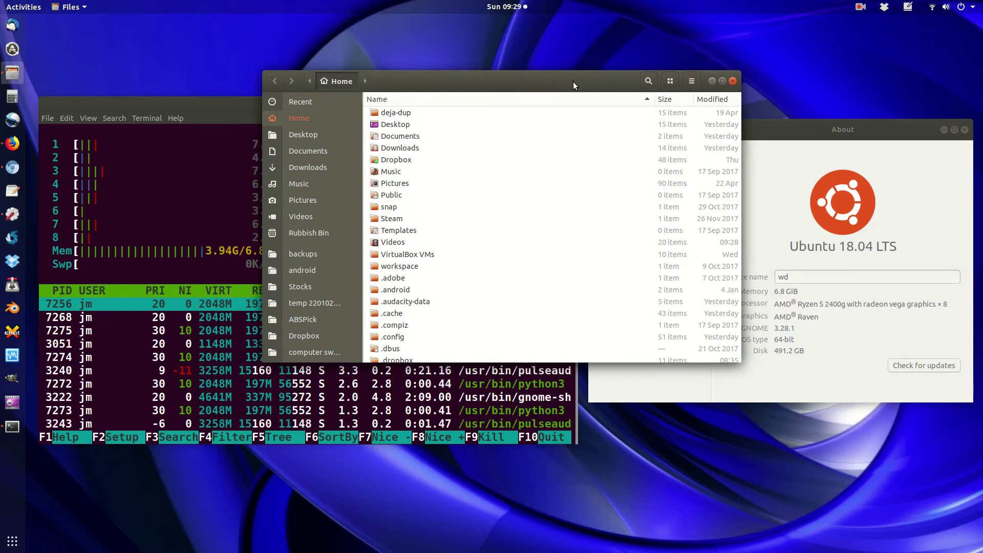
drag(576, 83, 591, 78)
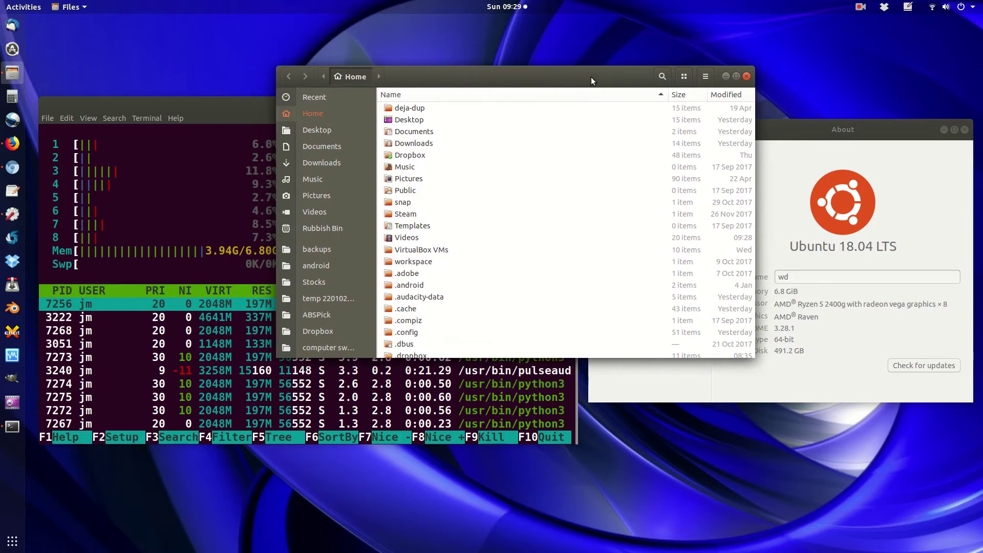
drag(591, 78, 589, 73)
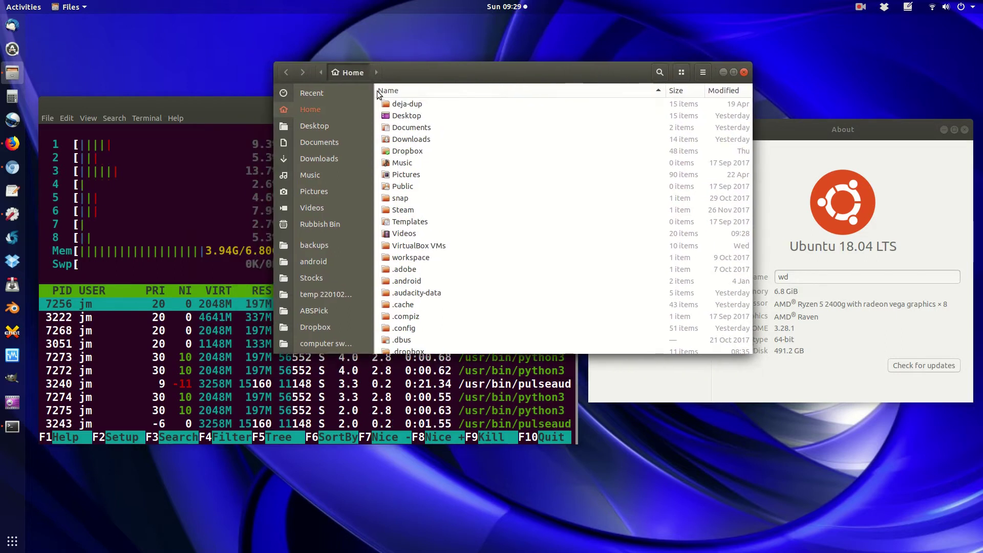
Step: Open a second, empty terminal window from the Terminal dock icon's menu
click(21, 423)
right_click(21, 423)
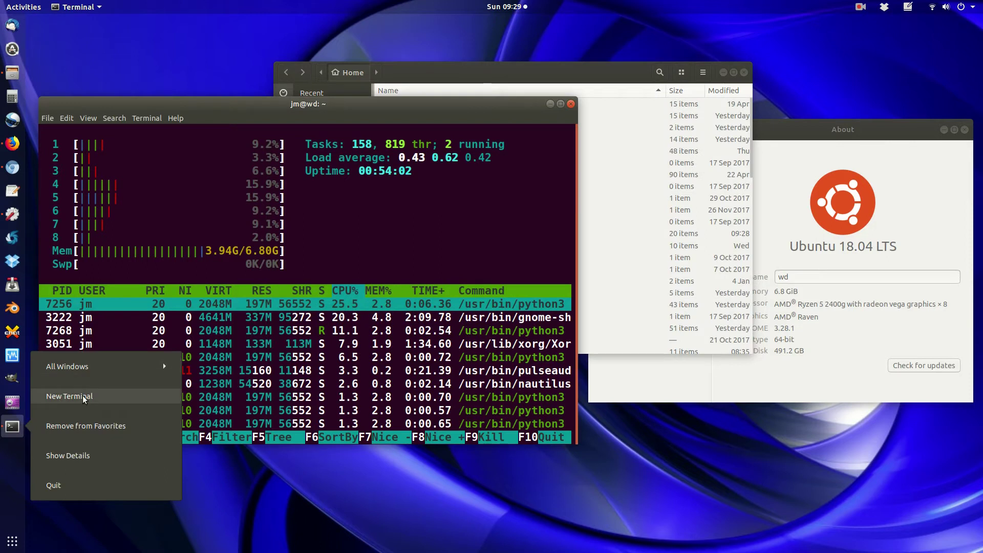
click(69, 396)
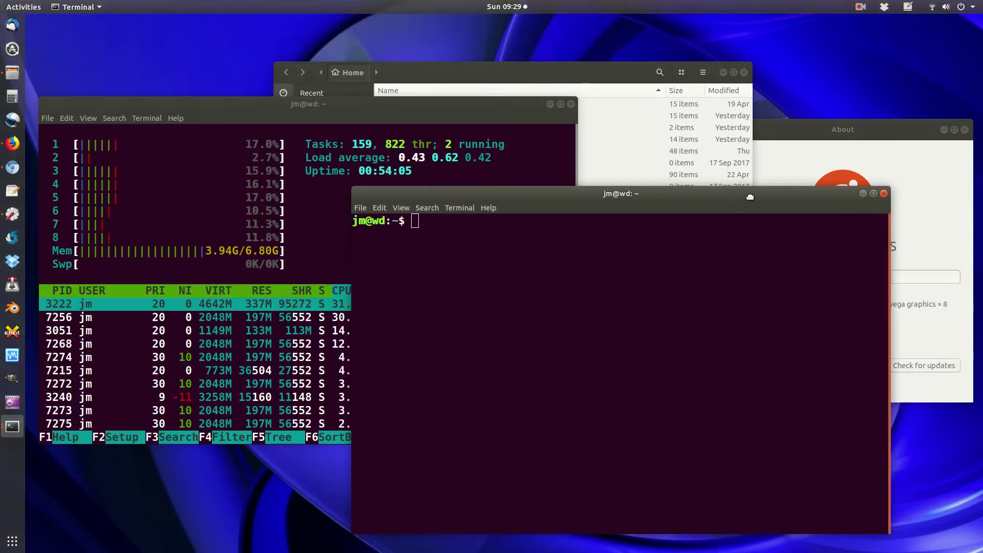
Step: Move the Home folder window to the top left and the new terminal slightly right and down
drag(421, 24, 759, 178)
drag(503, 73, 386, 60)
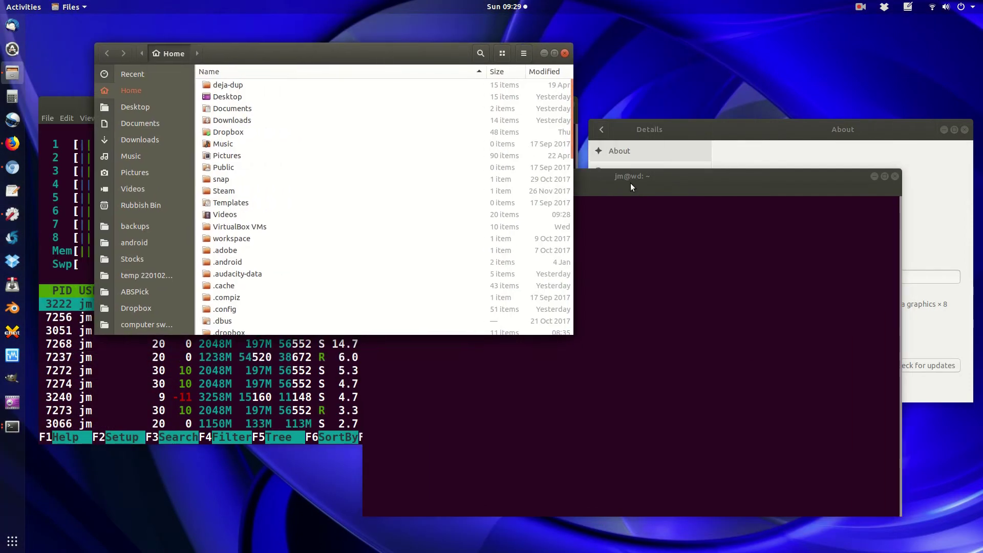
drag(630, 183, 671, 193)
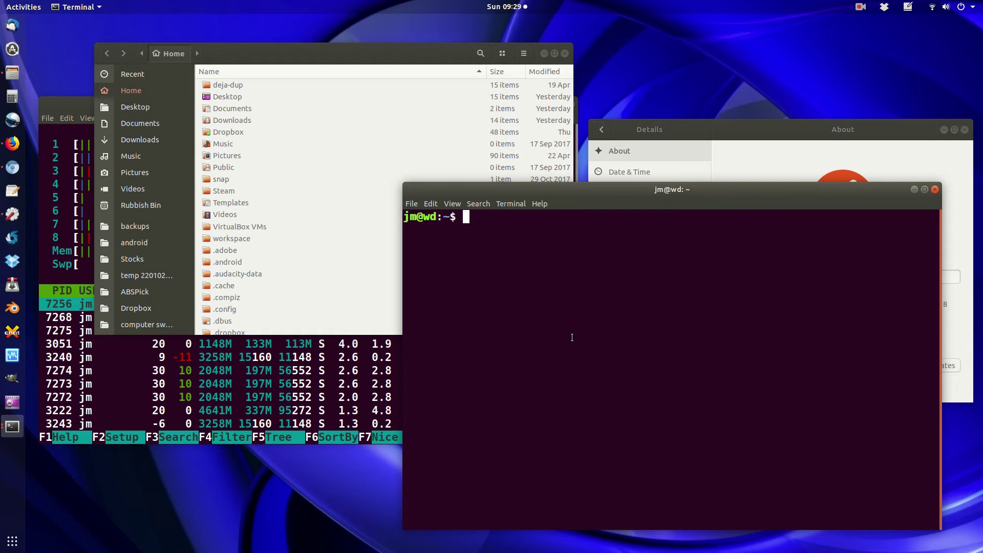
text(na)
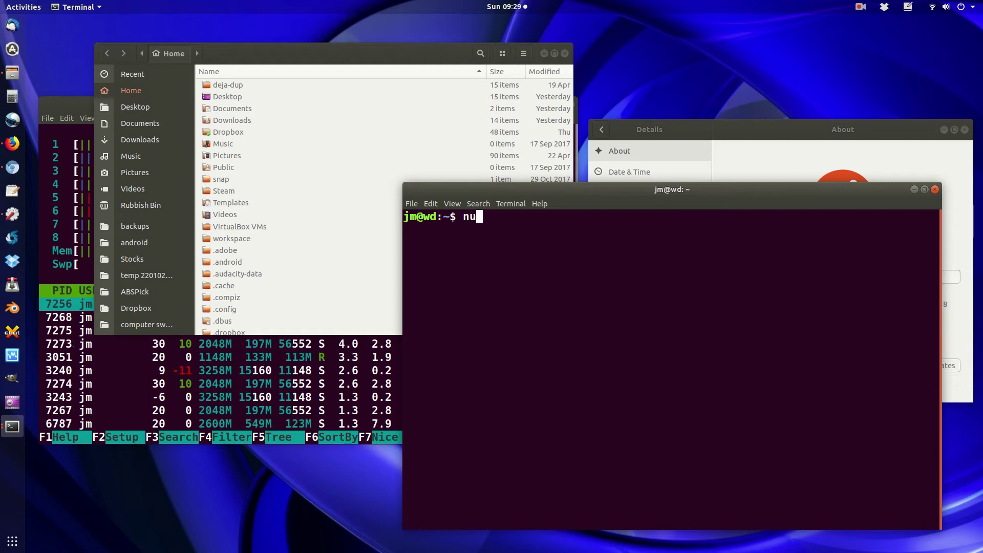
text(utilus )
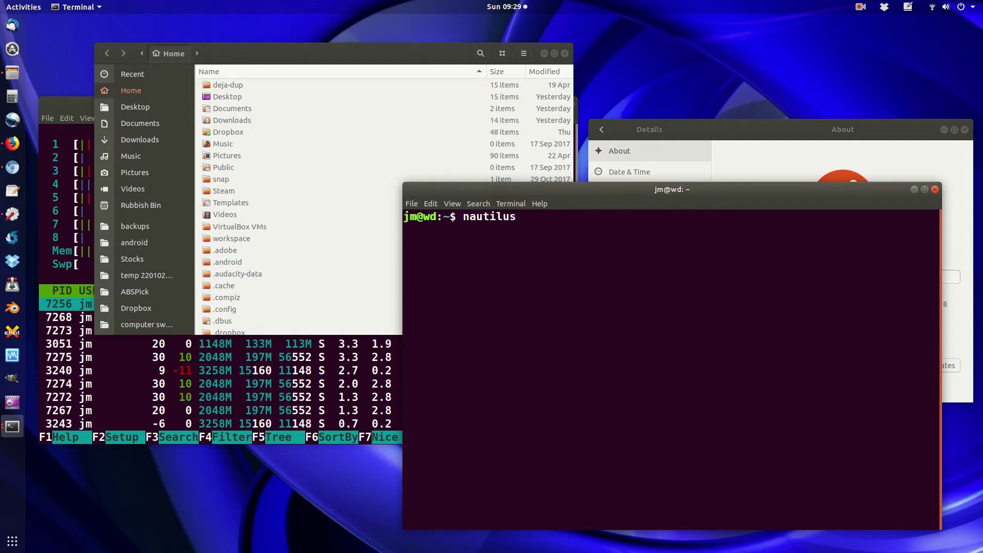
text(~/De)
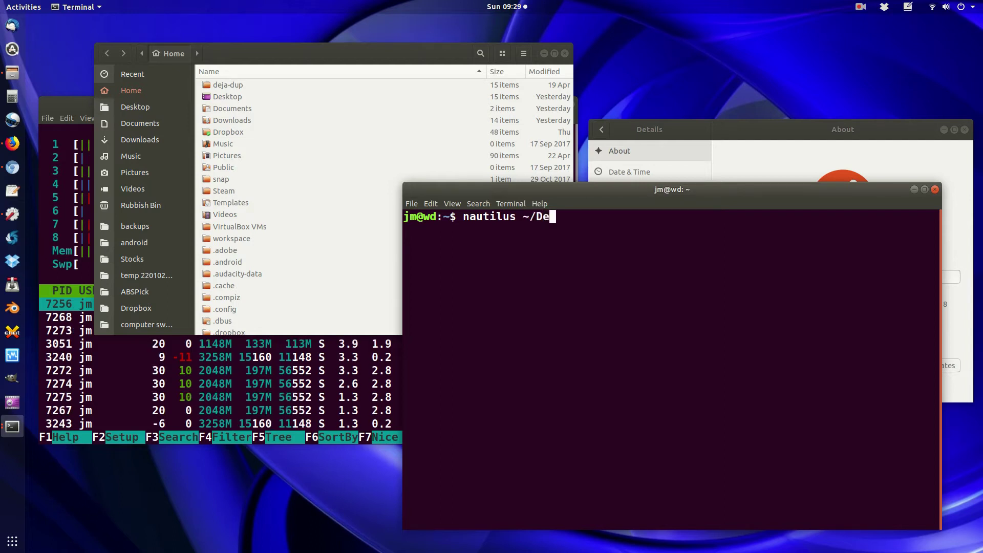
Step: Complete the Desktop path, close the old Home folder window, and rerun nautilus ~/ from history
key(Tab)
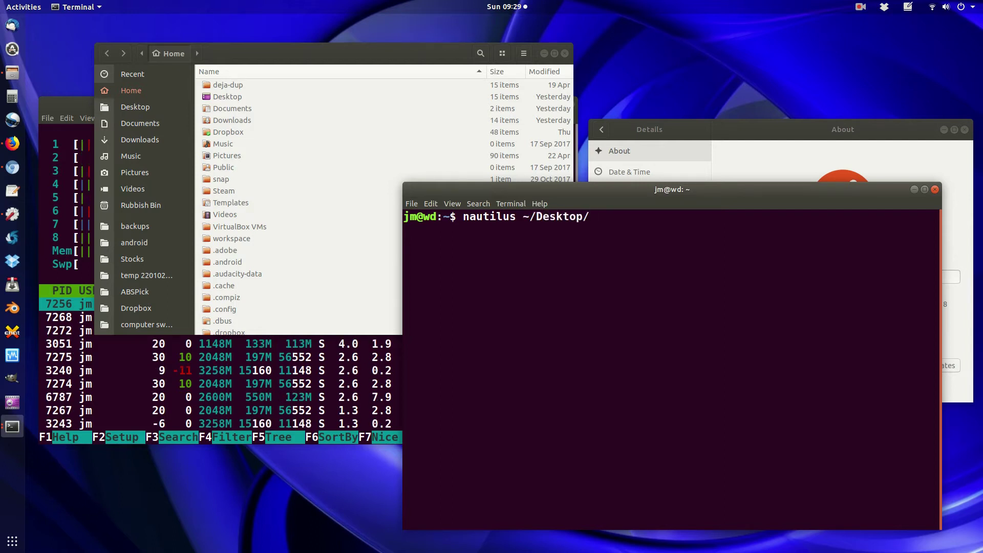
key(BackSpace)
key(BackSpace)
key(BackSpace)
key(BackSpace)
key(BackSpace)
key(BackSpace)
key(BackSpace)
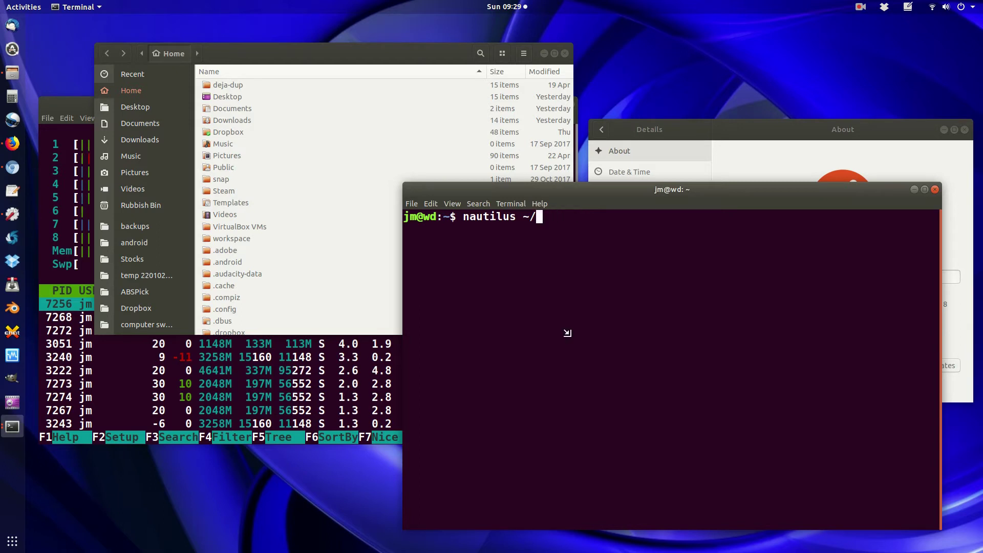
click(567, 332)
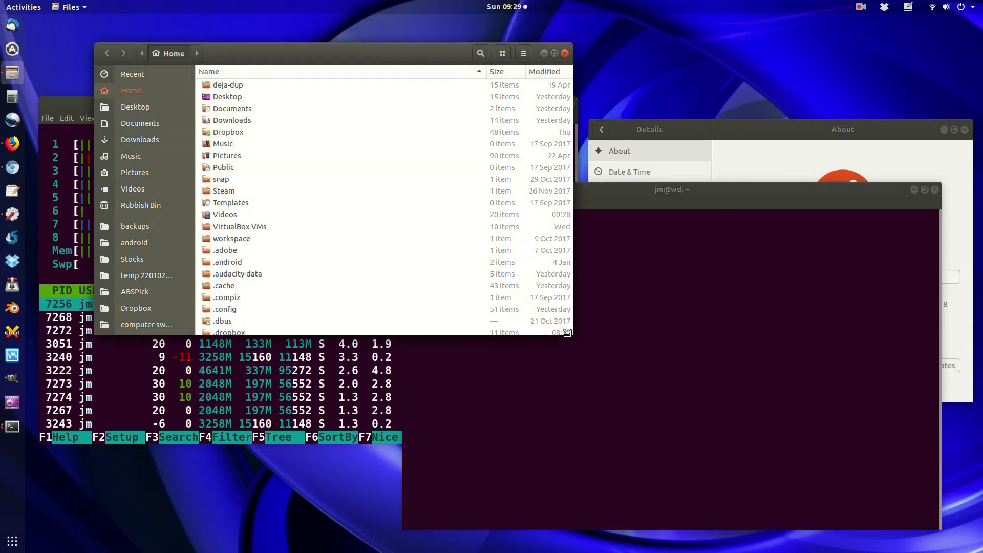
click(565, 53)
key(Up)
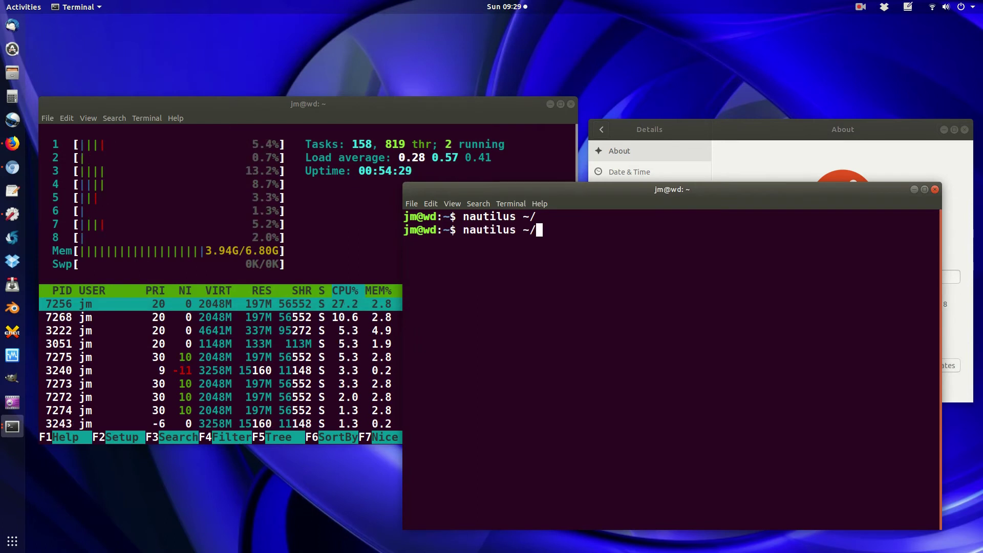
key(Return)
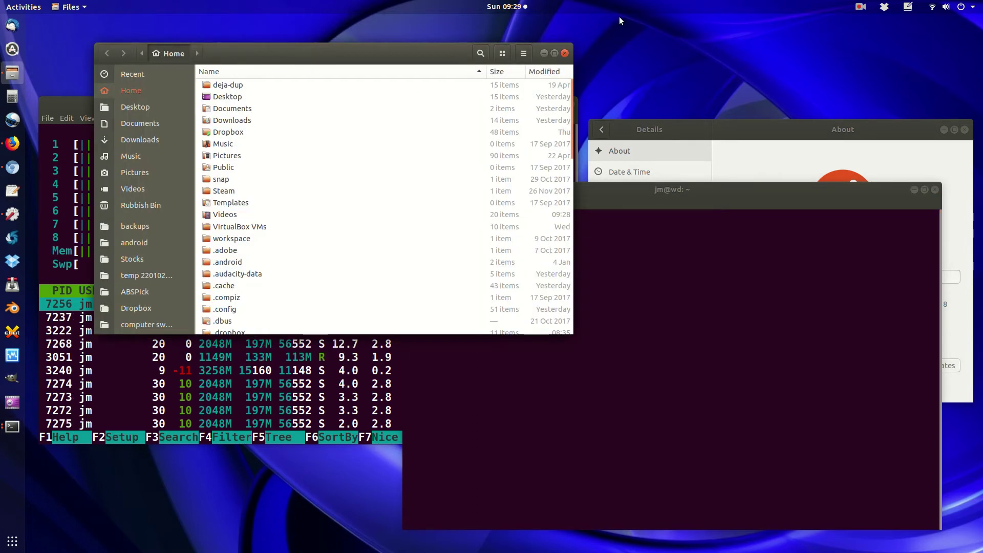
Step: Show the Files 3.26.3 About dialog, then select 'nautilus' in the second terminal's command
click(76, 6)
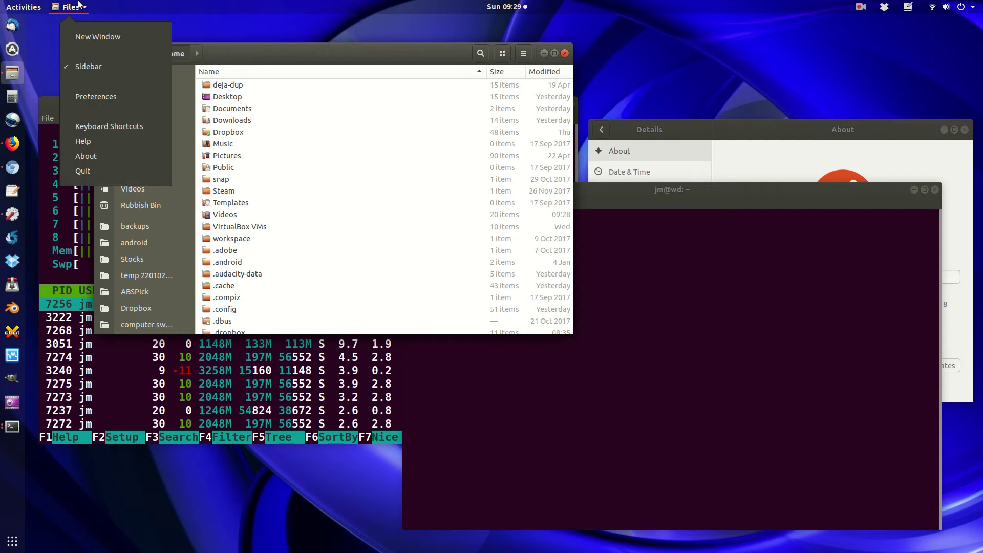
click(104, 159)
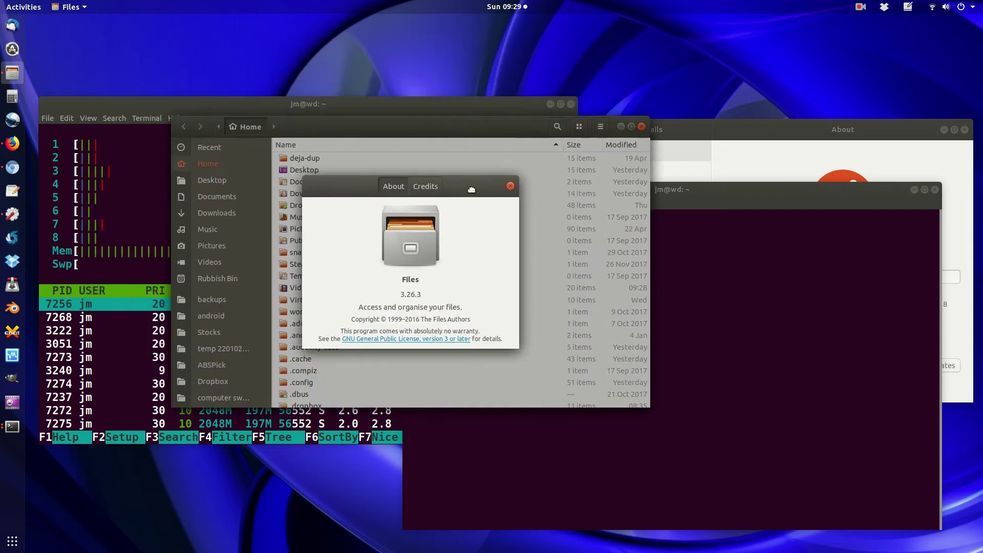
drag(357, 115, 453, 190)
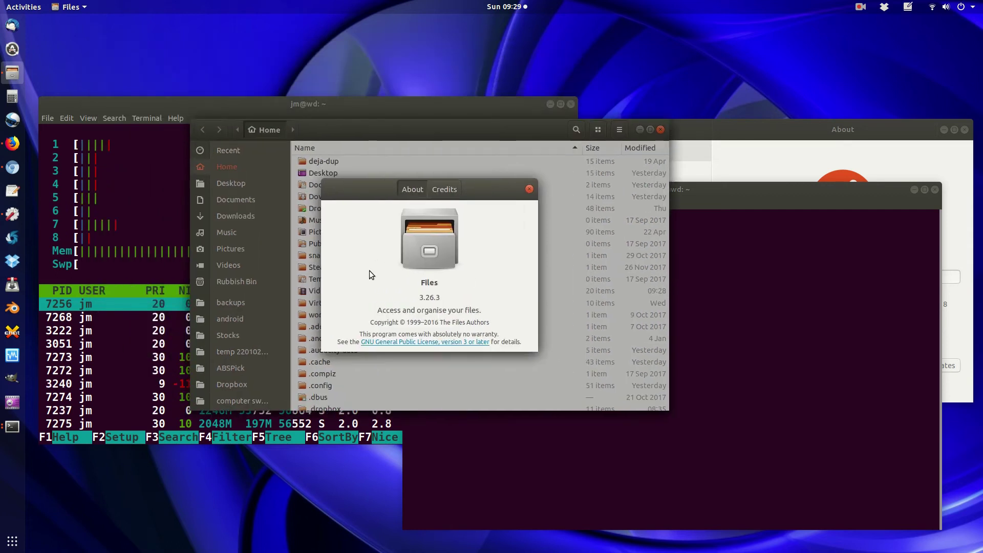
drag(420, 283, 439, 286)
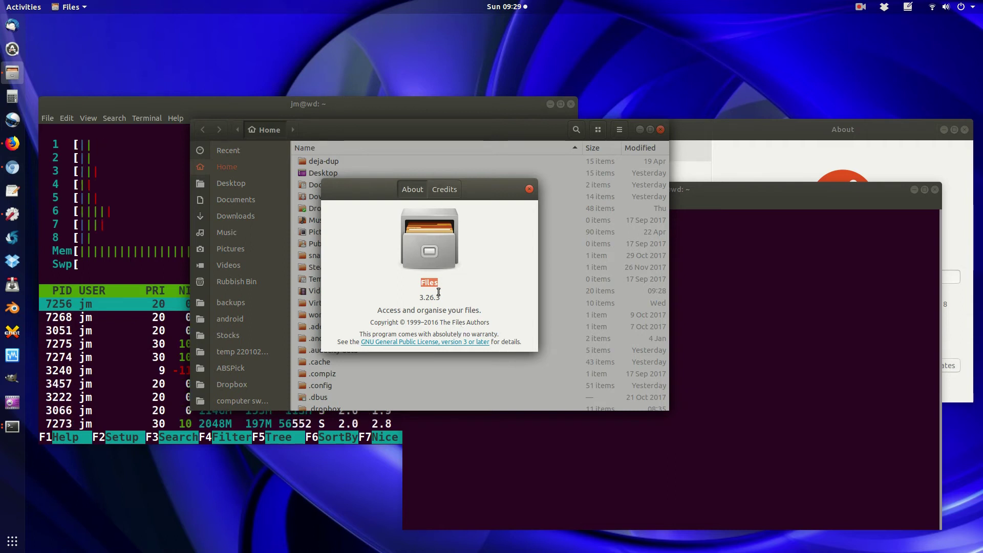
key(alt+Tab)
double_click(488, 217)
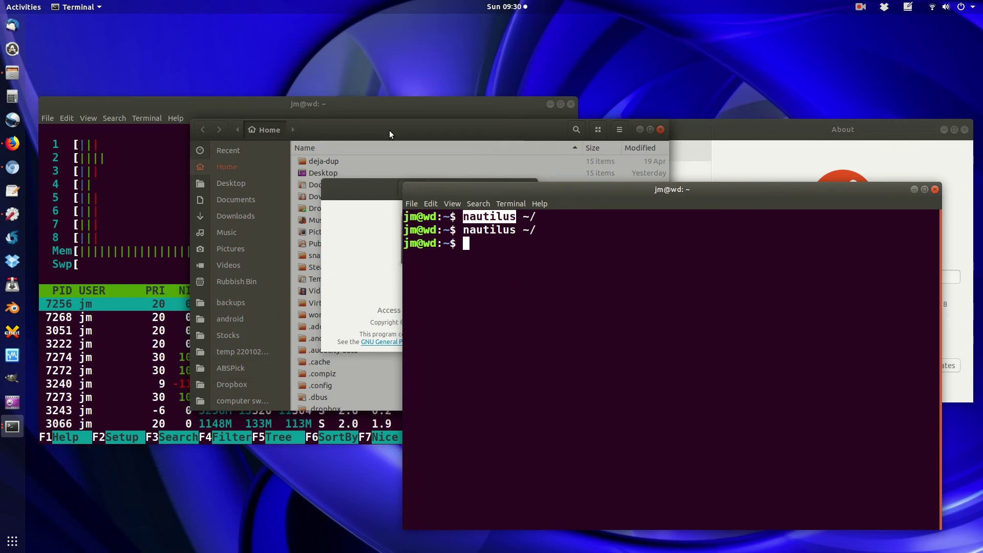
click(376, 196)
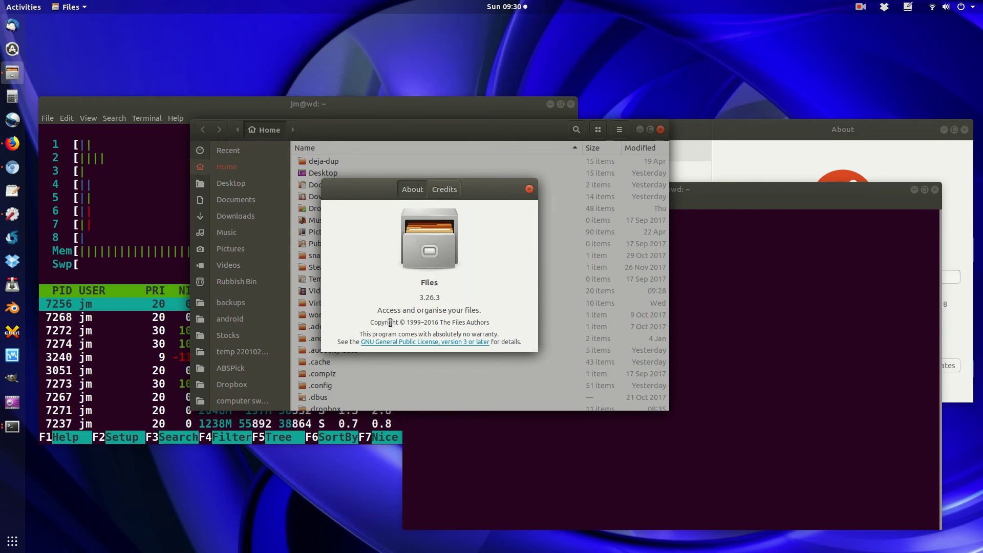
click(775, 145)
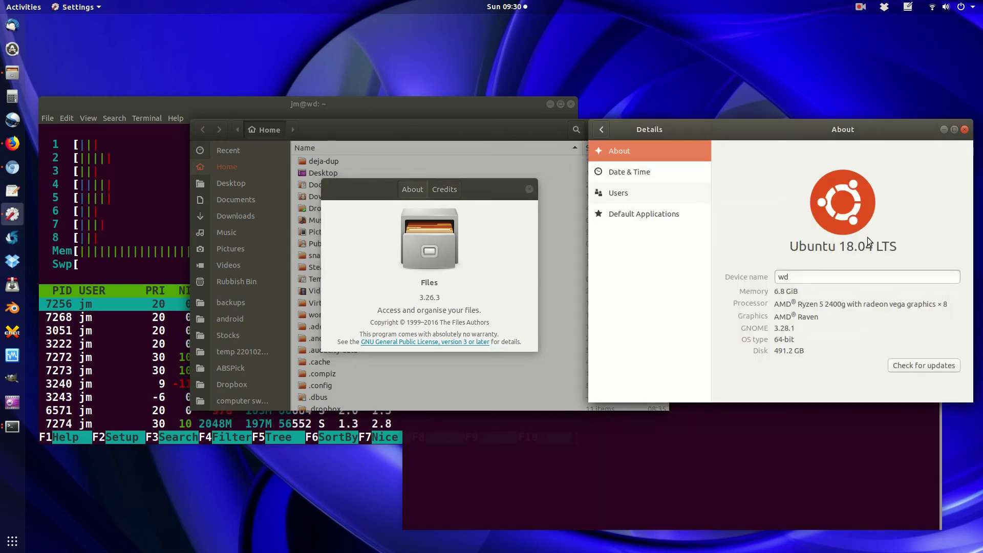
click(564, 500)
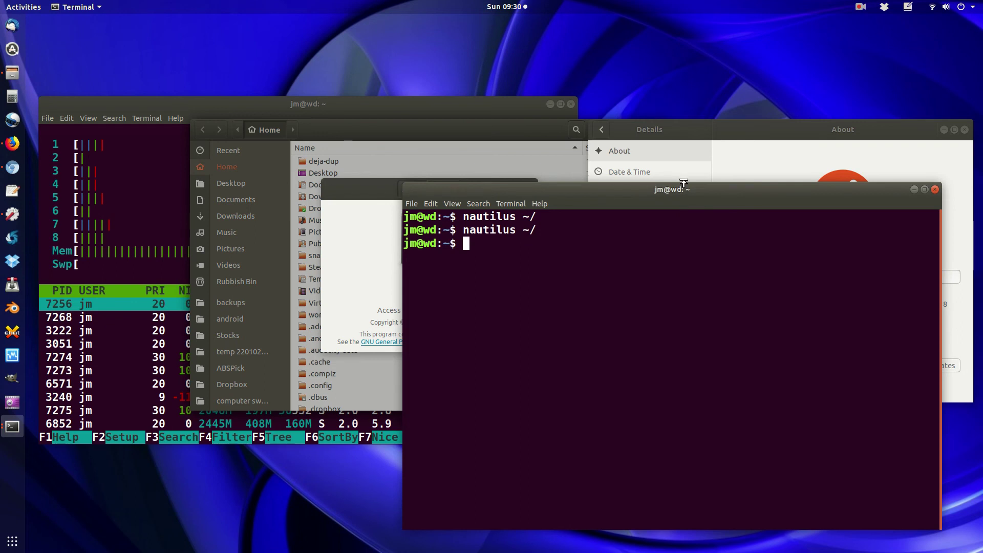